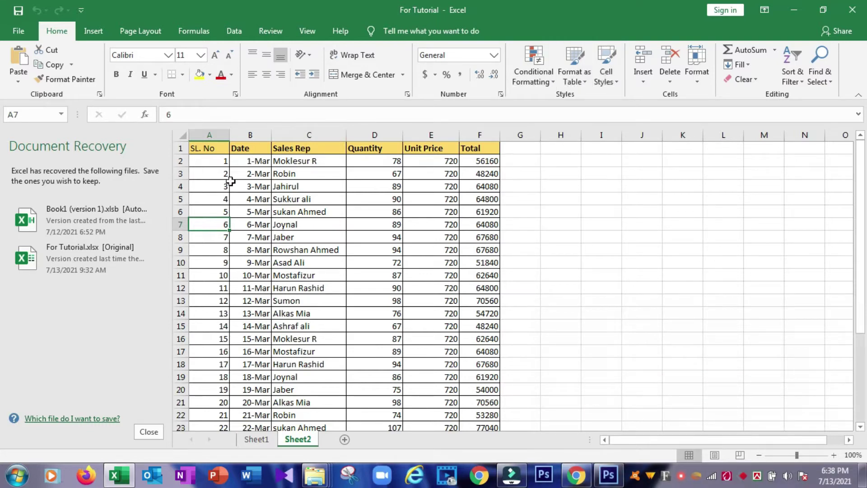
Select cell A1, the SL. No header of the Sales table on Sheet2.
click(215, 149)
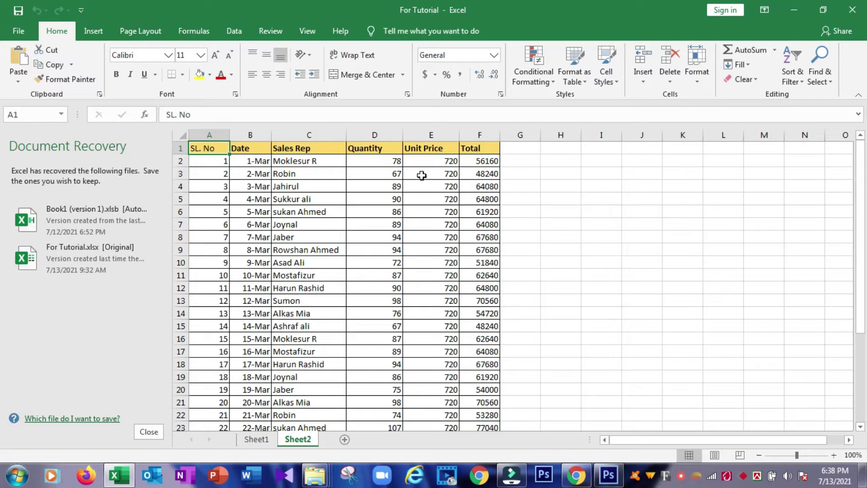
scroll(434, 190, down, 9)
scroll(447, 206, up, 1)
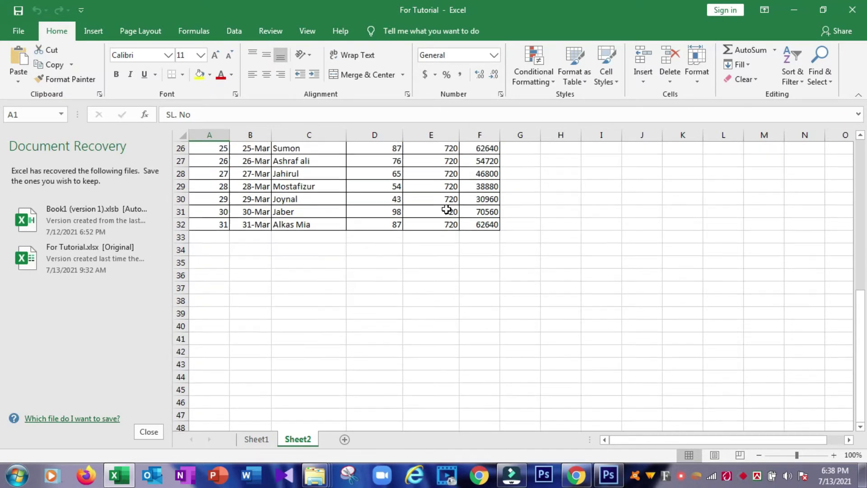
scroll(447, 207, up, 4)
scroll(291, 193, up, 4)
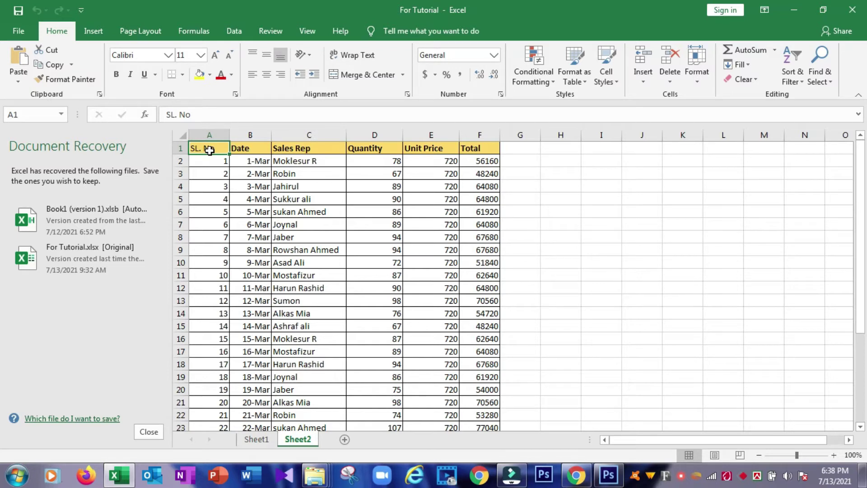
click(219, 185)
click(211, 151)
scroll(546, 267, down, 2)
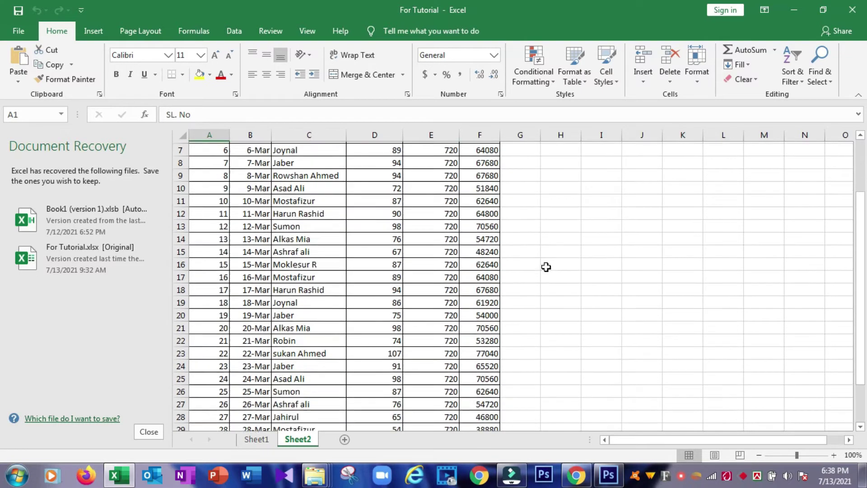
scroll(546, 267, down, 1)
scroll(546, 267, down, 3)
scroll(544, 267, down, 4)
scroll(545, 267, up, 2)
scroll(544, 267, up, 5)
scroll(544, 266, up, 4)
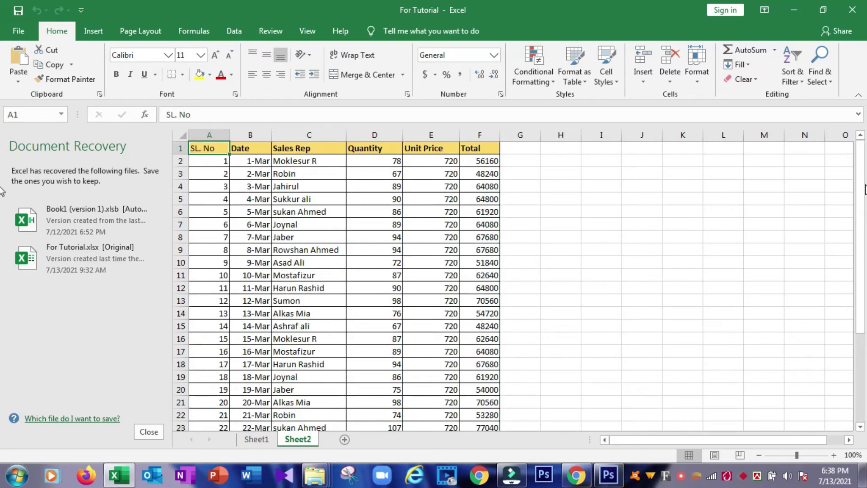
mouse_move(862, 155)
mouse_down()
mouse_move(863, 174)
mouse_move(861, 151)
mouse_up()
click(207, 159)
click(207, 148)
click(204, 154)
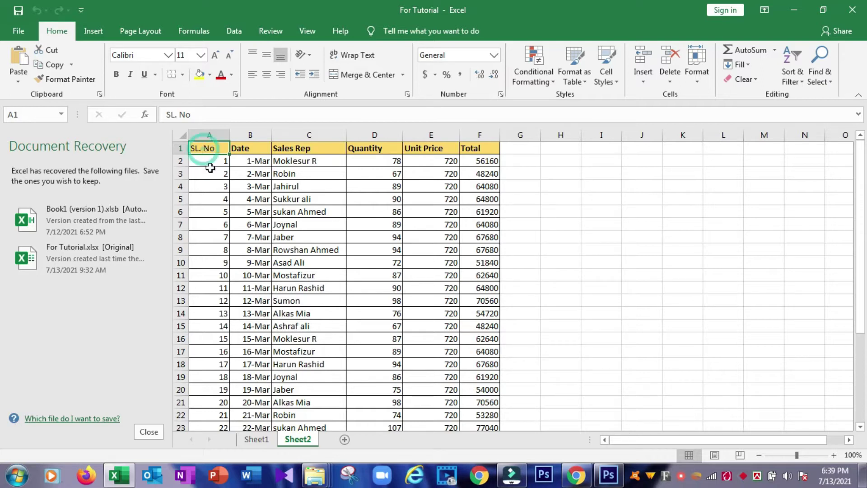
click(209, 162)
click(209, 171)
click(208, 147)
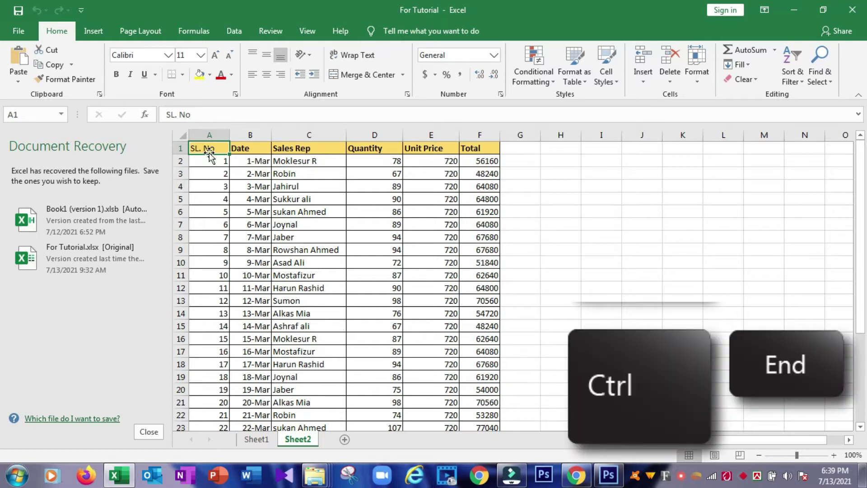
key(ctrl+End)
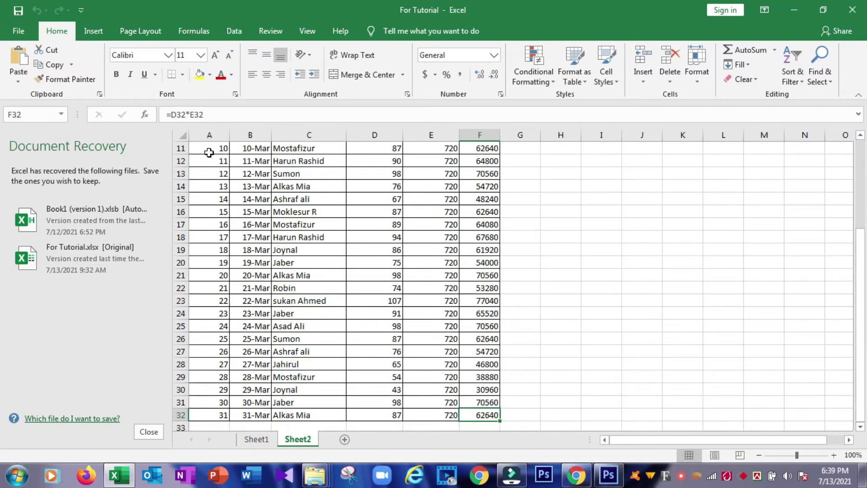
scroll(250, 412, down, 1)
scroll(250, 412, down, 1)
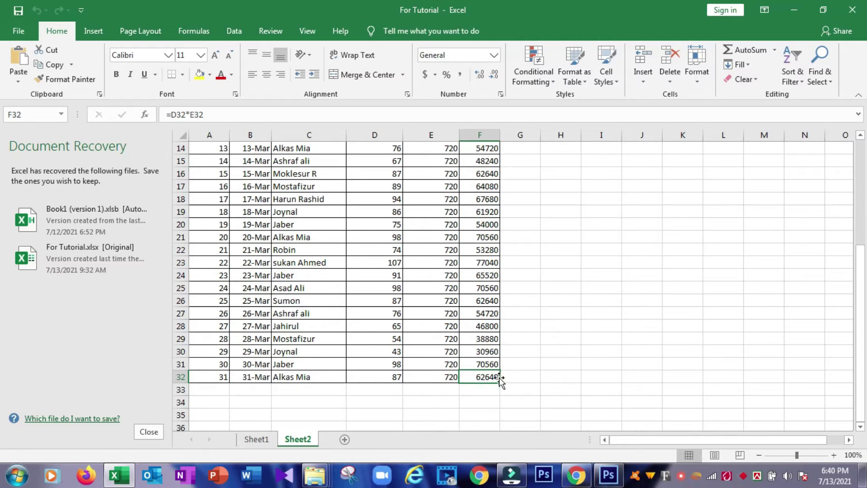
click(480, 389)
click(479, 378)
key(ctrl+Home)
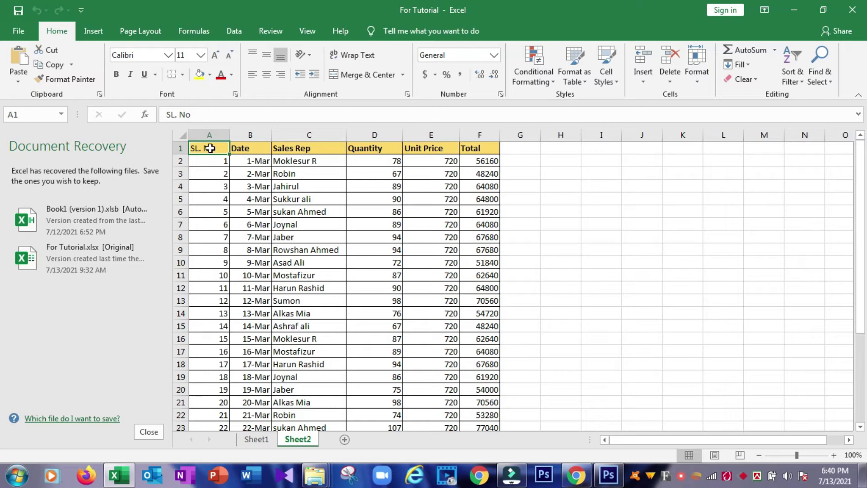
click(218, 174)
click(214, 149)
drag(220, 149, 224, 302)
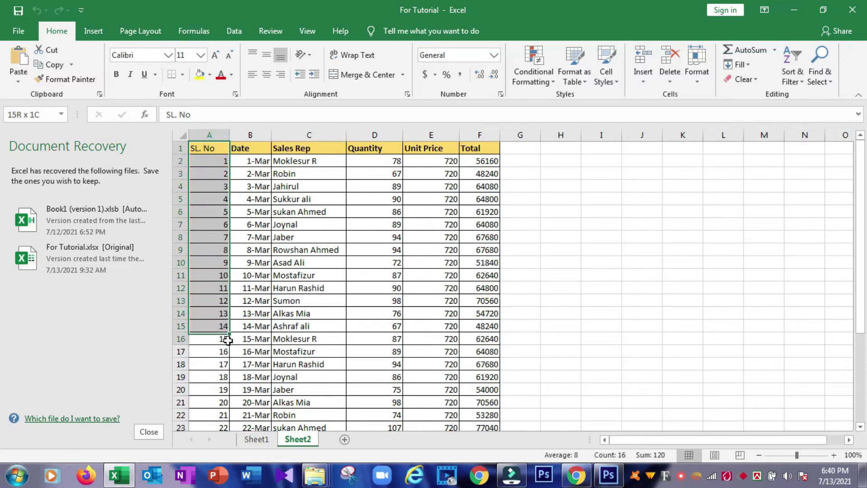
drag(223, 301, 223, 352)
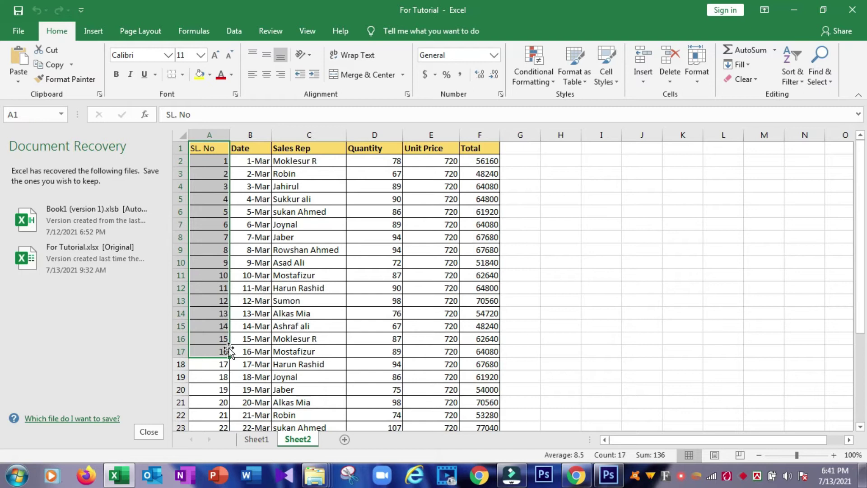
click(216, 148)
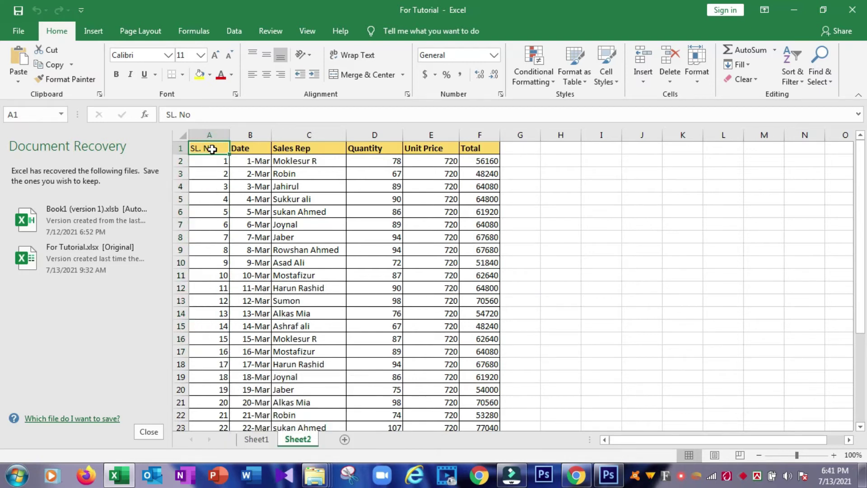
click(212, 149)
drag(213, 166, 212, 211)
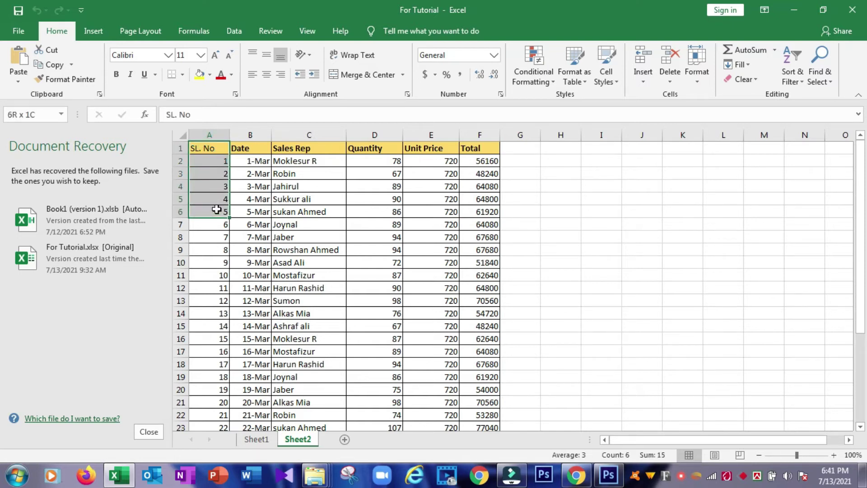
click(218, 149)
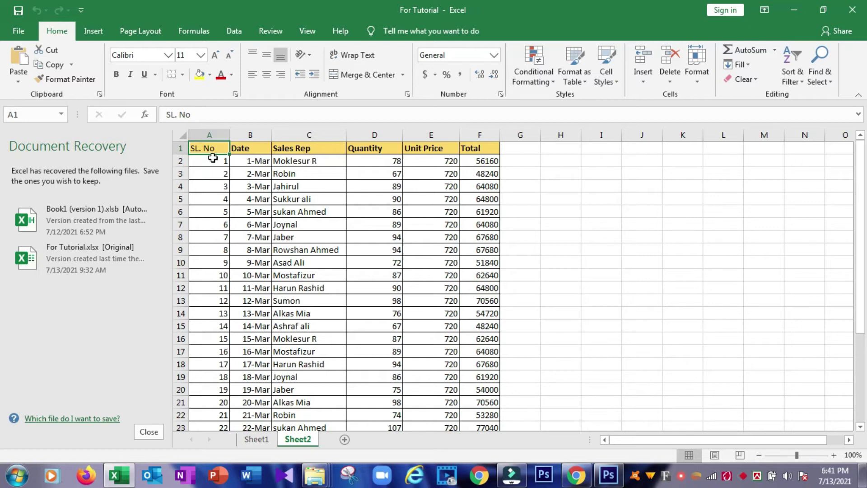
click(200, 164)
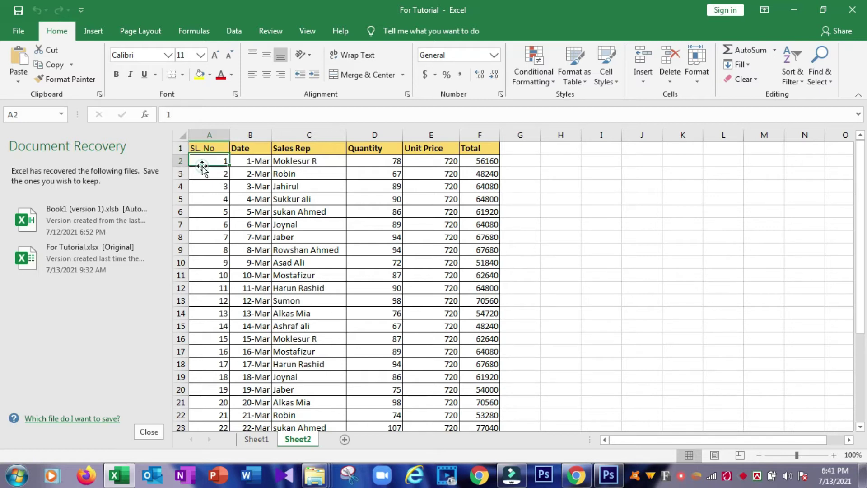
click(198, 149)
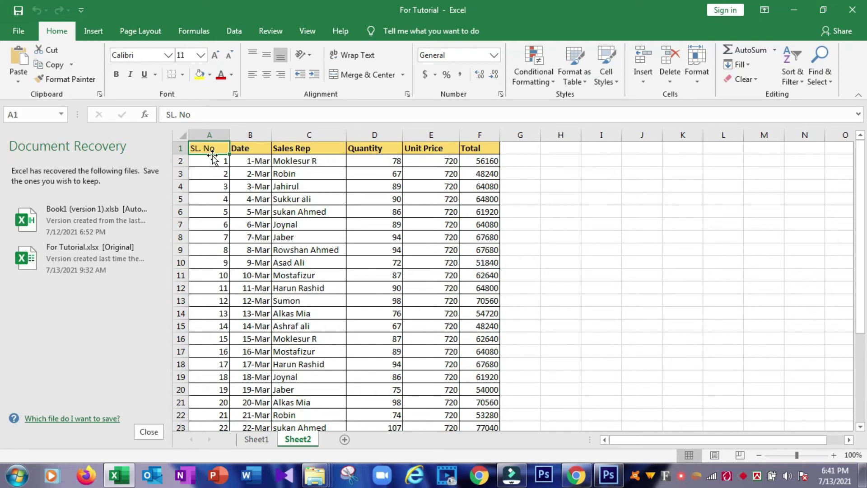
Select the whole table A1:F32 with Ctrl+Shift+Right and Ctrl+Shift+Down, review it, then click B7.
key(ctrl+shift+Right)
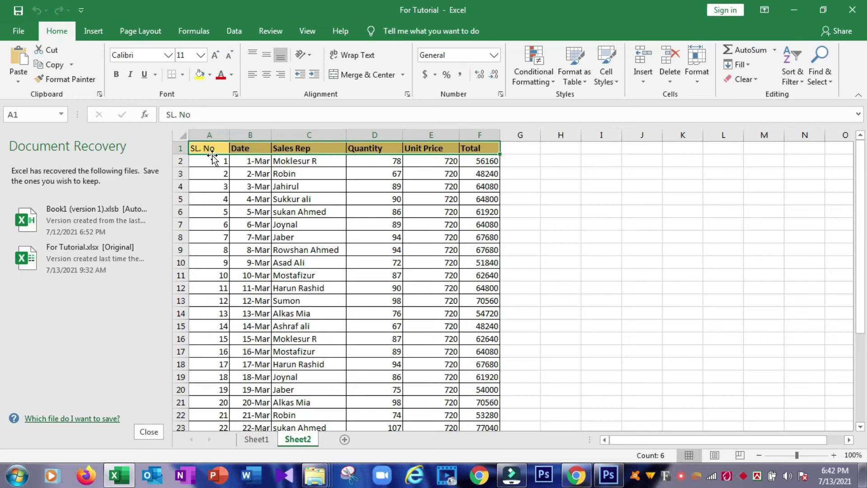
key(ctrl+shift+Down)
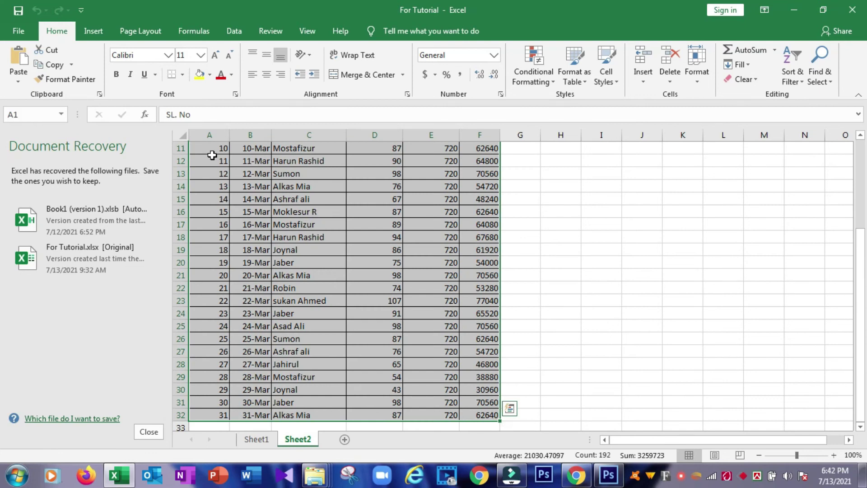
scroll(310, 316, down, 1)
scroll(311, 312, down, 1)
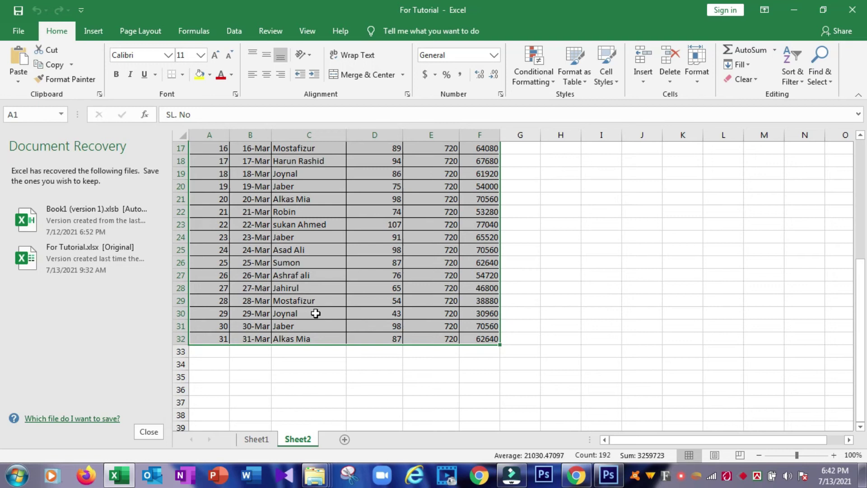
scroll(315, 313, up, 1)
scroll(315, 313, up, 2)
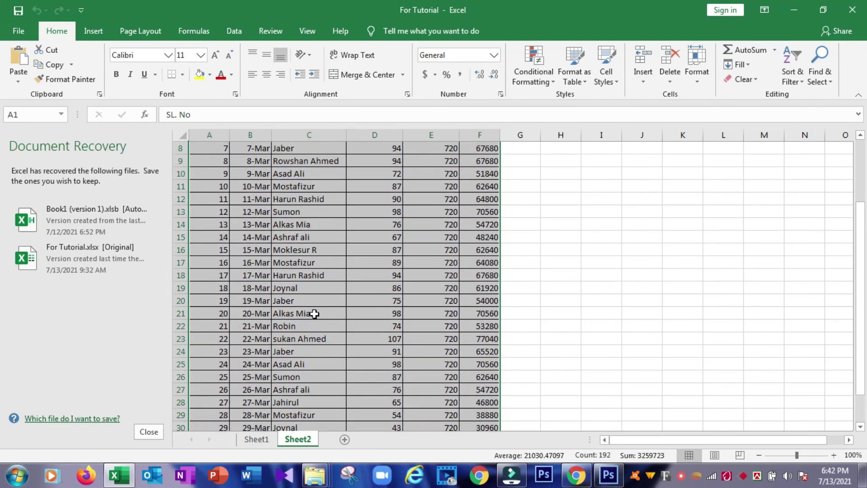
scroll(315, 313, up, 3)
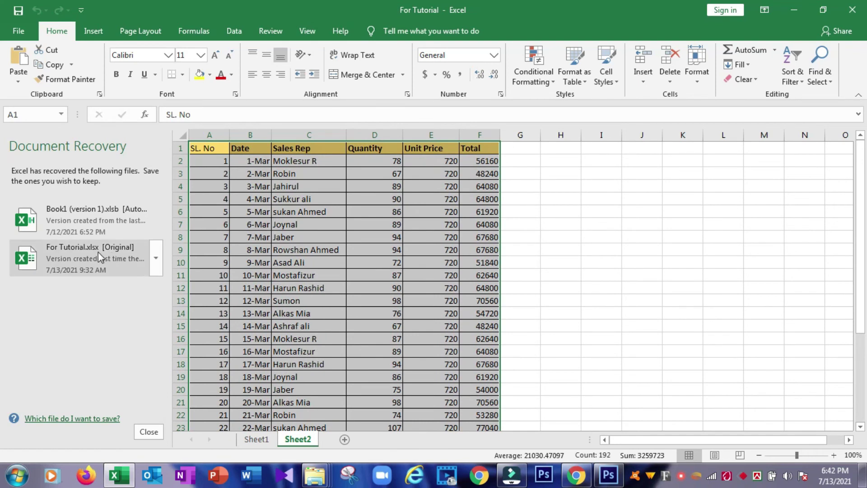
click(250, 223)
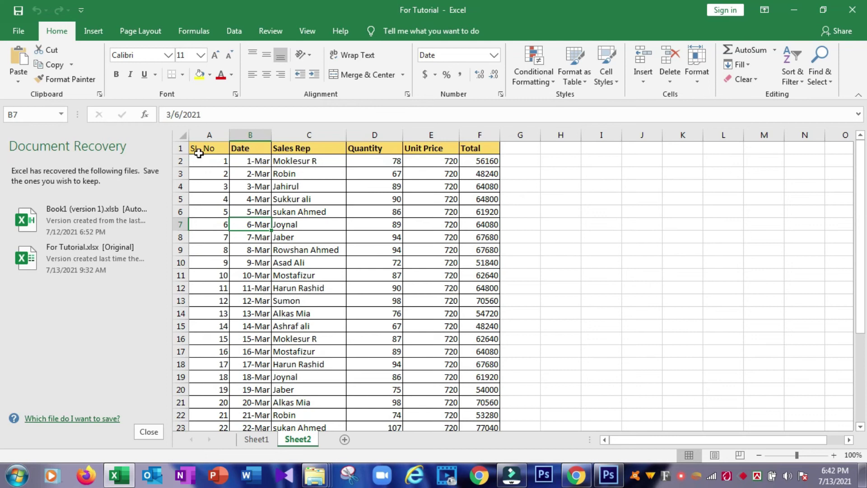
Drag-select the block A1:D6, then click A9 and return to A1.
click(223, 186)
drag(210, 150, 392, 209)
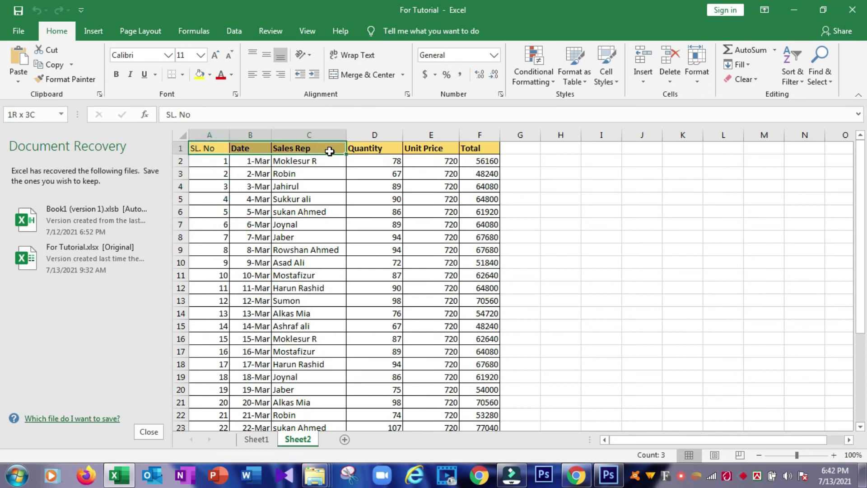
click(223, 250)
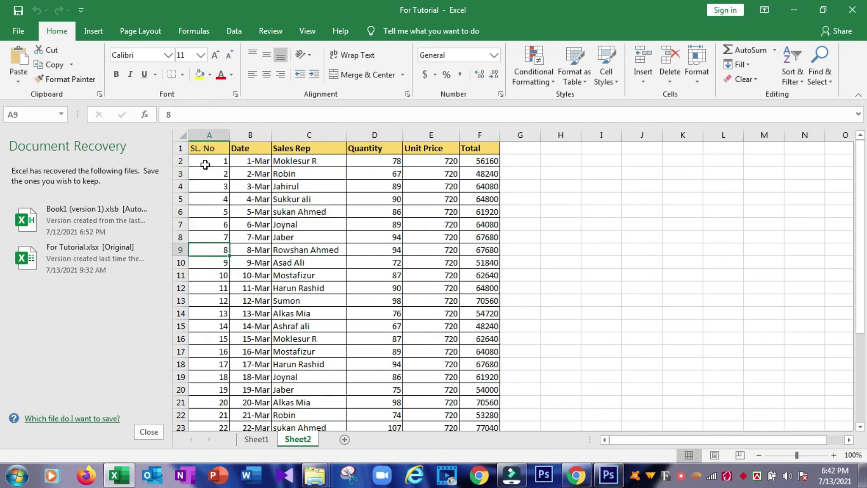
click(203, 150)
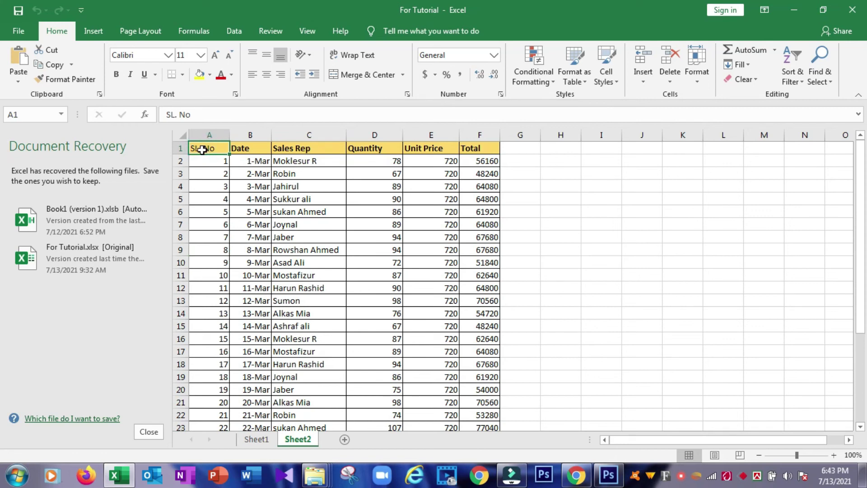
Extend the selection from A1 across to column C and down row by row using Shift+arrows.
key(shift+Right)
key(shift+Right)
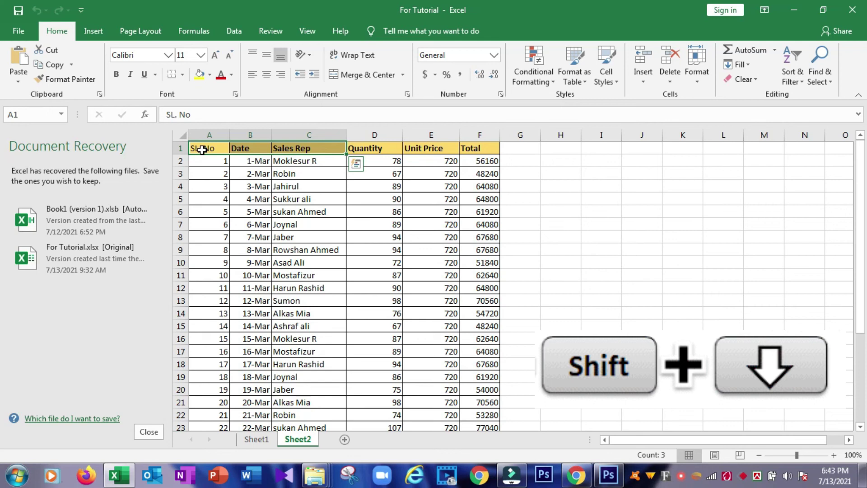
key(shift+Down)
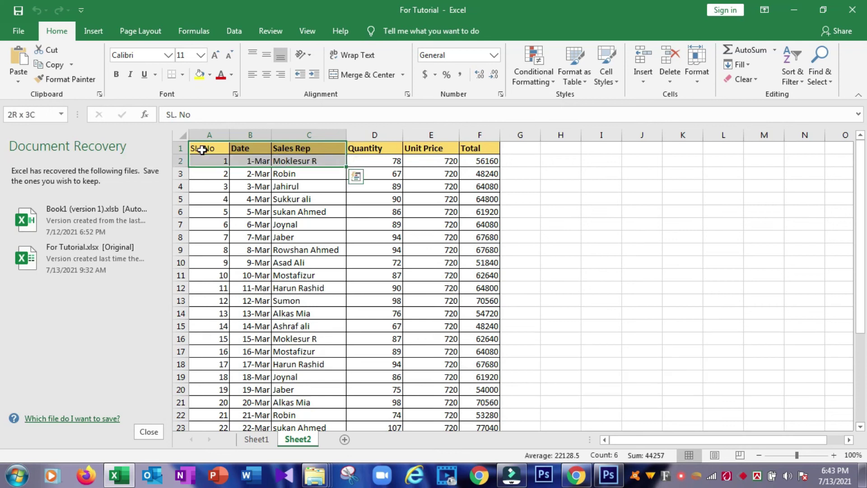
key(shift+Down)
key(shift+Down)
key(shift+Down)
key(shift+Down)
key(shift+Down)
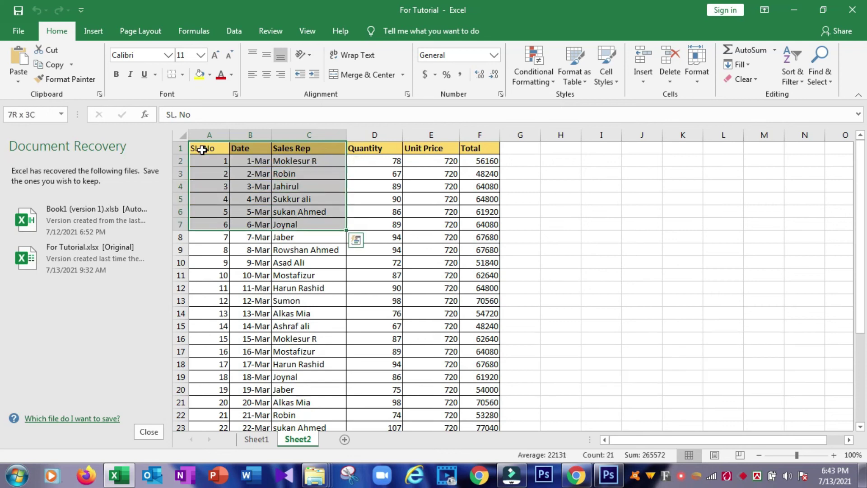
key(shift+Down)
key(shift+Down)
key(shift+Down)
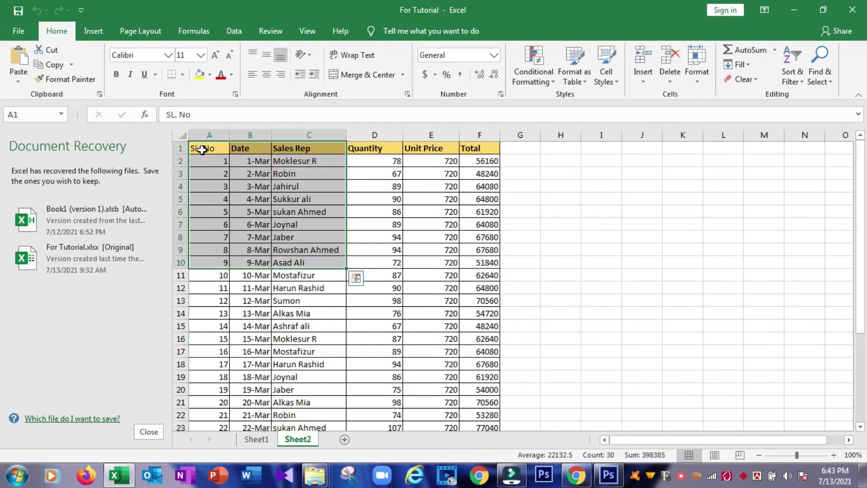